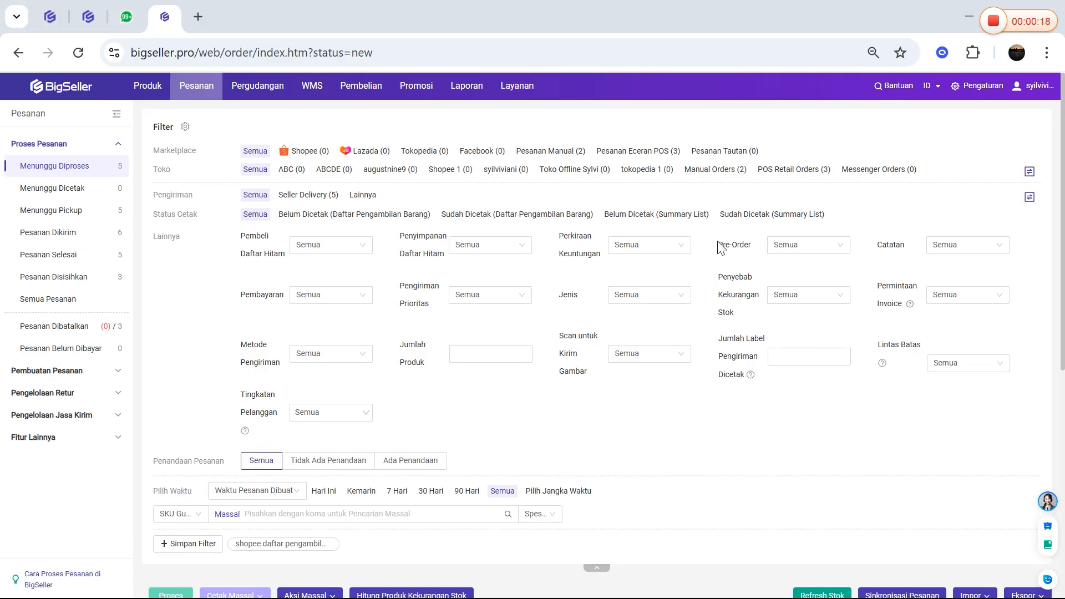
Check the out-of-stock orders among those awaiting processing, and open the Pengaturan Stok settings to review stock allocation
{"action": "scroll", "coordinate": [721, 245], "scroll_direction": "down", "scroll_amount": 1}
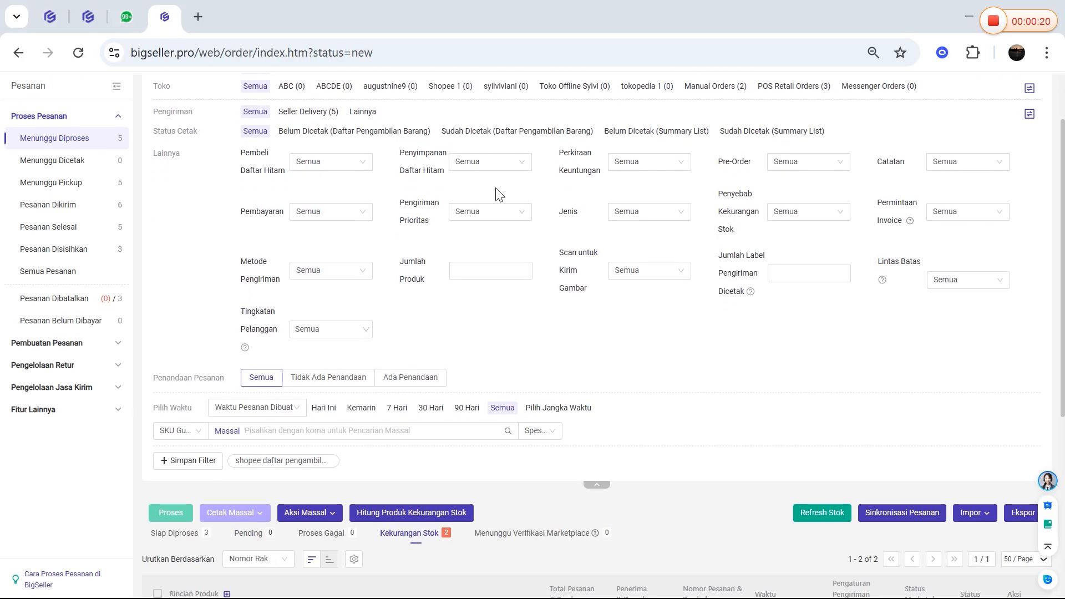
{"action": "scroll", "coordinate": [408, 388], "scroll_direction": "down", "scroll_amount": 3}
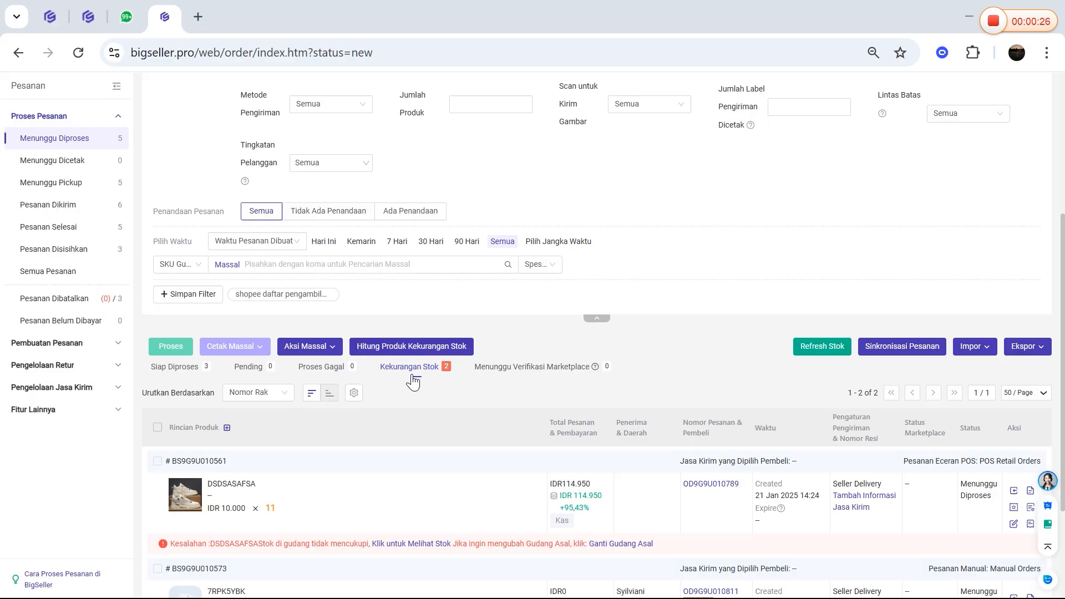
{"action": "scroll", "coordinate": [413, 382], "scroll_direction": "up", "scroll_amount": 5}
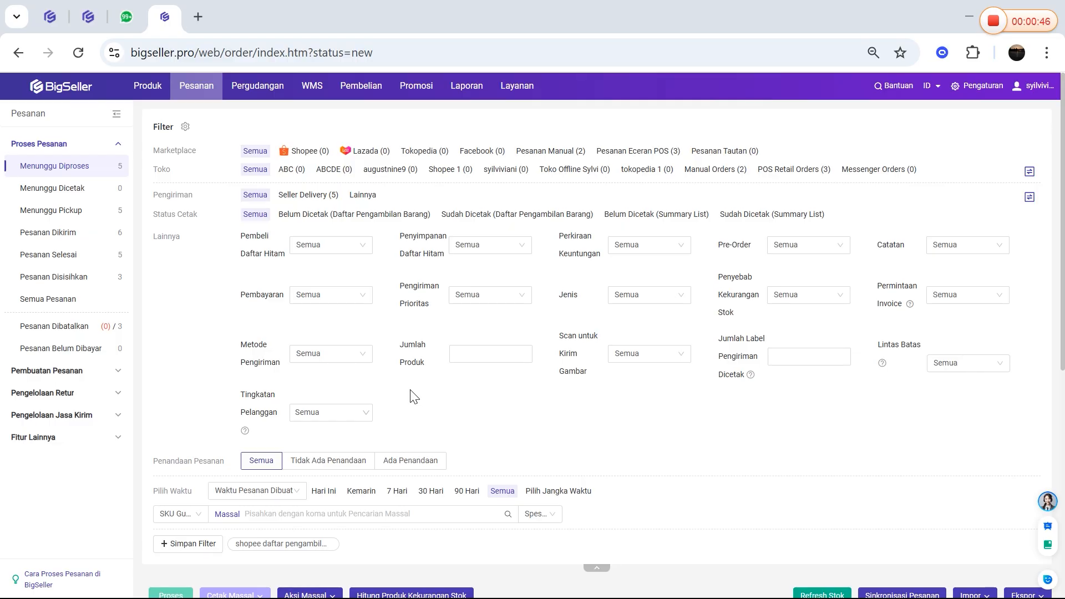
{"action": "left_click", "coordinate": [997, 90]}
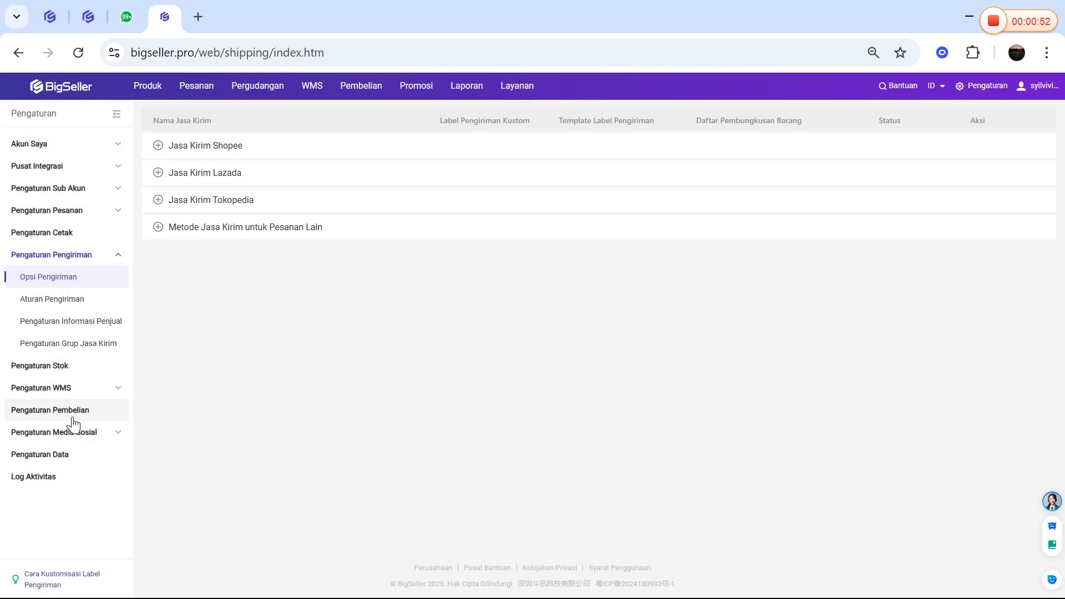
{"action": "left_click", "coordinate": [62, 367]}
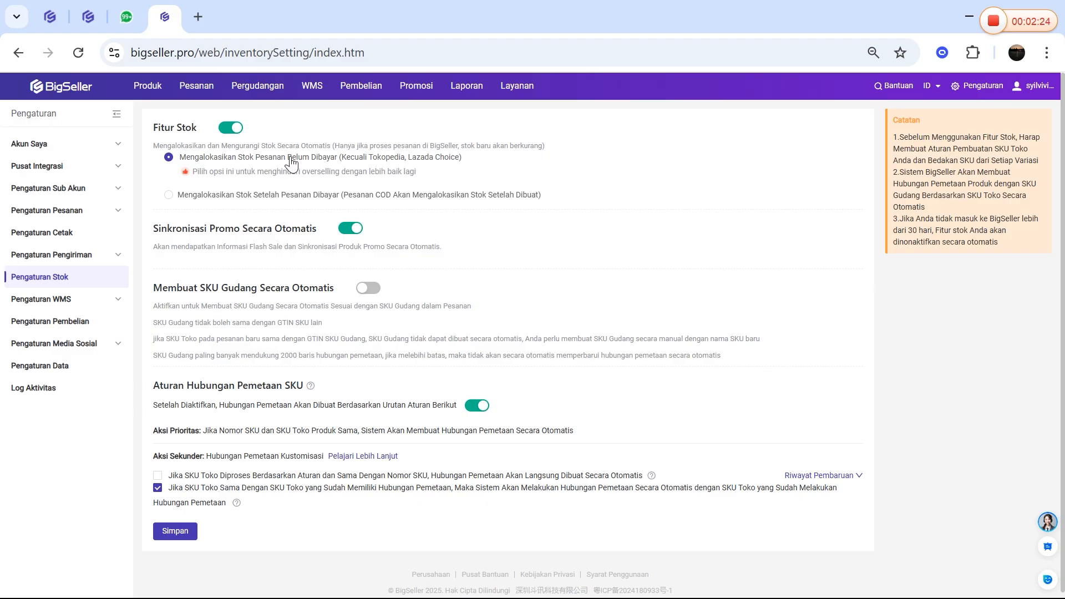
Go to order processing and open the unpaid orders list, Pesanan Belum Dibayar
{"action": "mouse_move", "coordinate": [200, 95]}
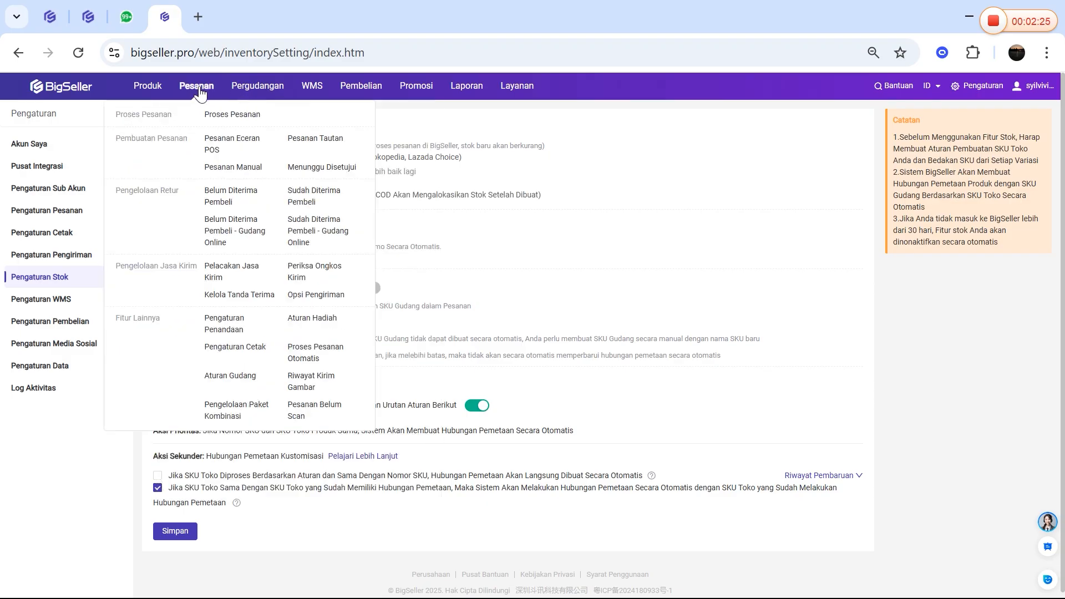
{"action": "left_click", "coordinate": [219, 118]}
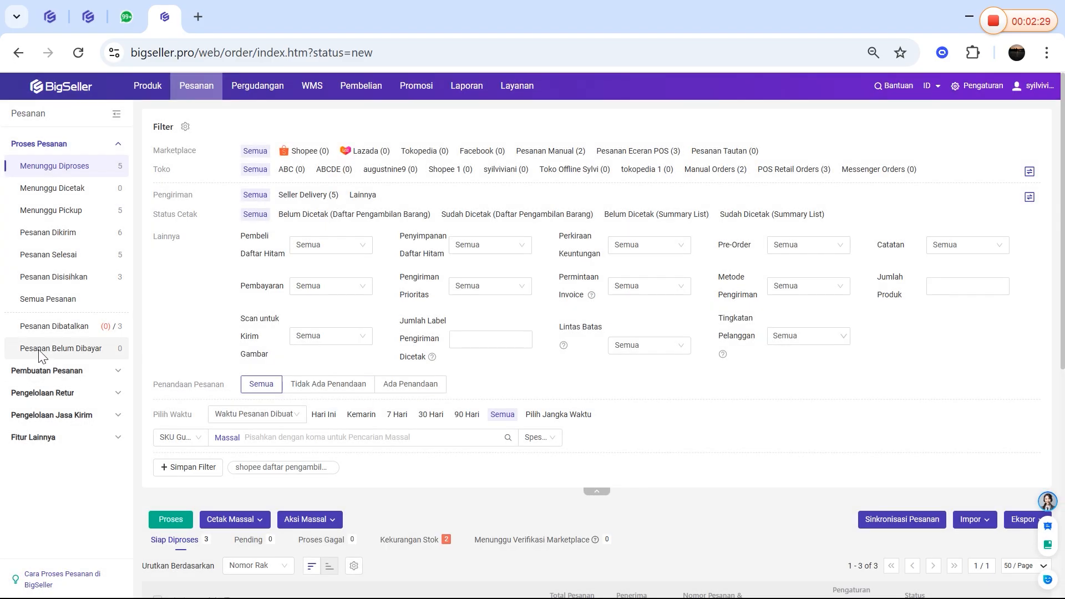
{"action": "left_click", "coordinate": [39, 350]}
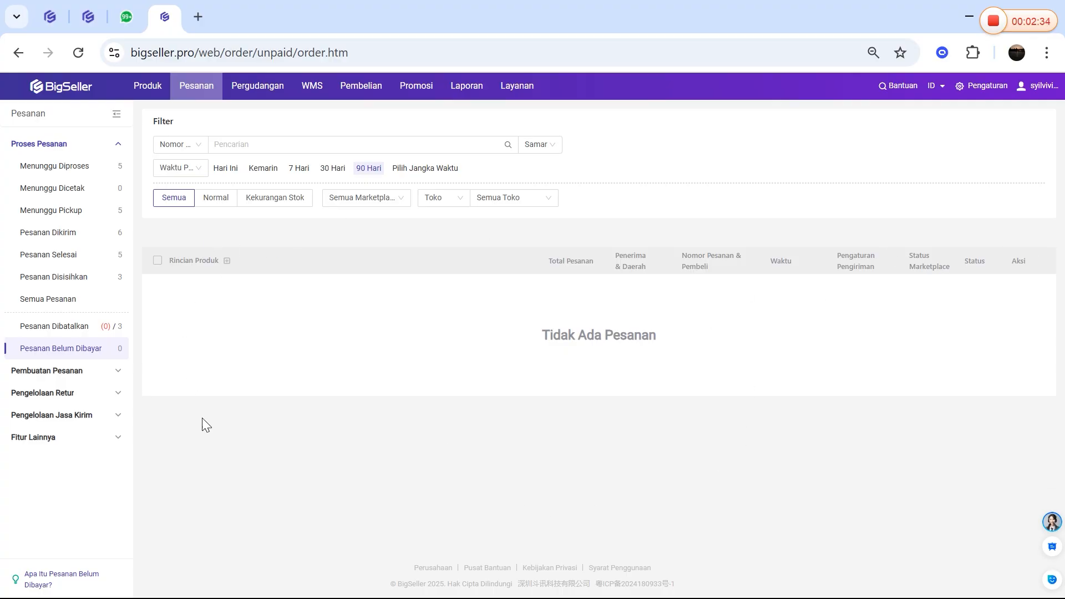
Check the stock allocated to orders in the warehouse's Rincian Stok, and return to order processing
{"action": "mouse_move", "coordinate": [273, 93]}
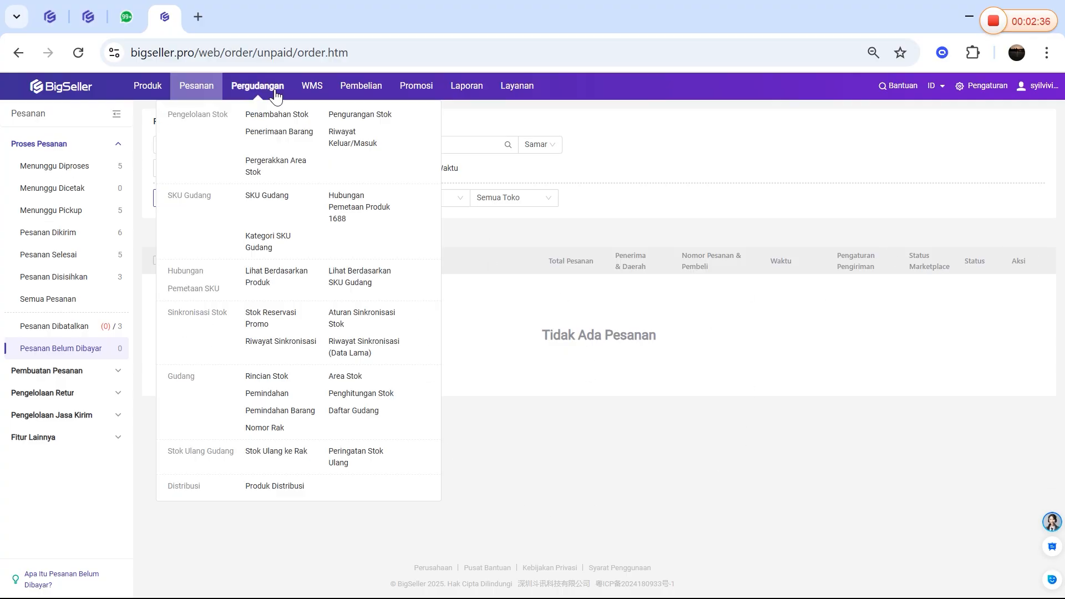
{"action": "left_click", "coordinate": [259, 381]}
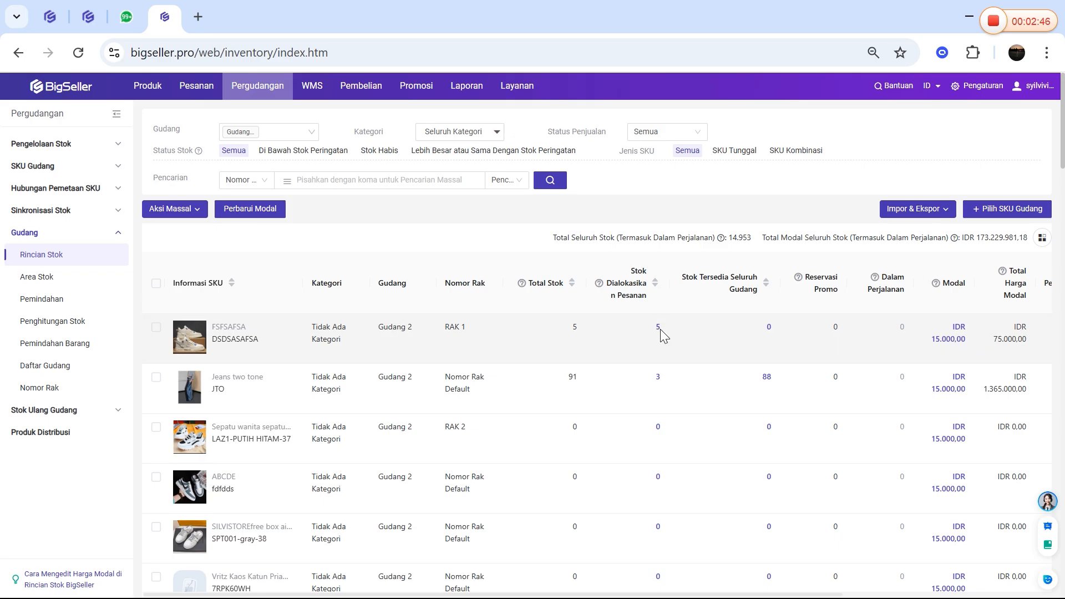
{"action": "mouse_move", "coordinate": [198, 87]}
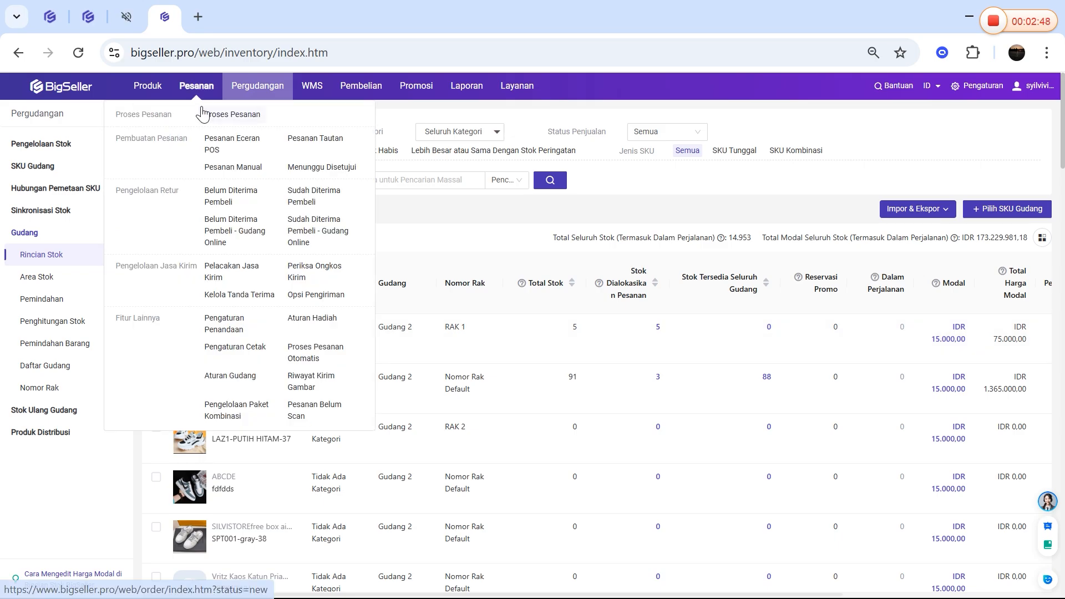
{"action": "left_click", "coordinate": [216, 118]}
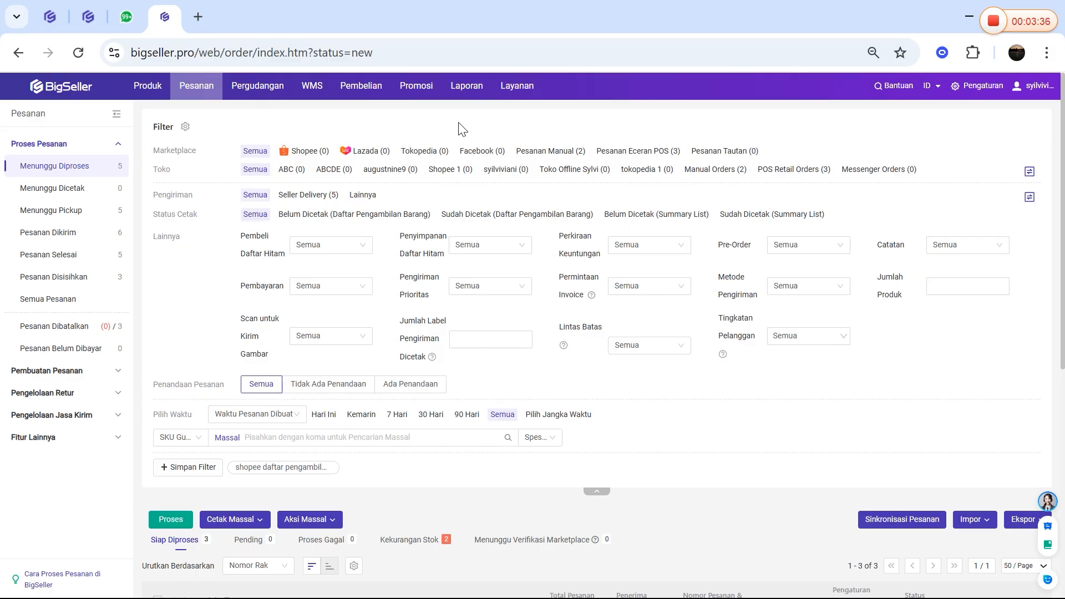
Open the Stok Reservasi Promo page to review the stock reserved for promotions
{"action": "mouse_move", "coordinate": [266, 94]}
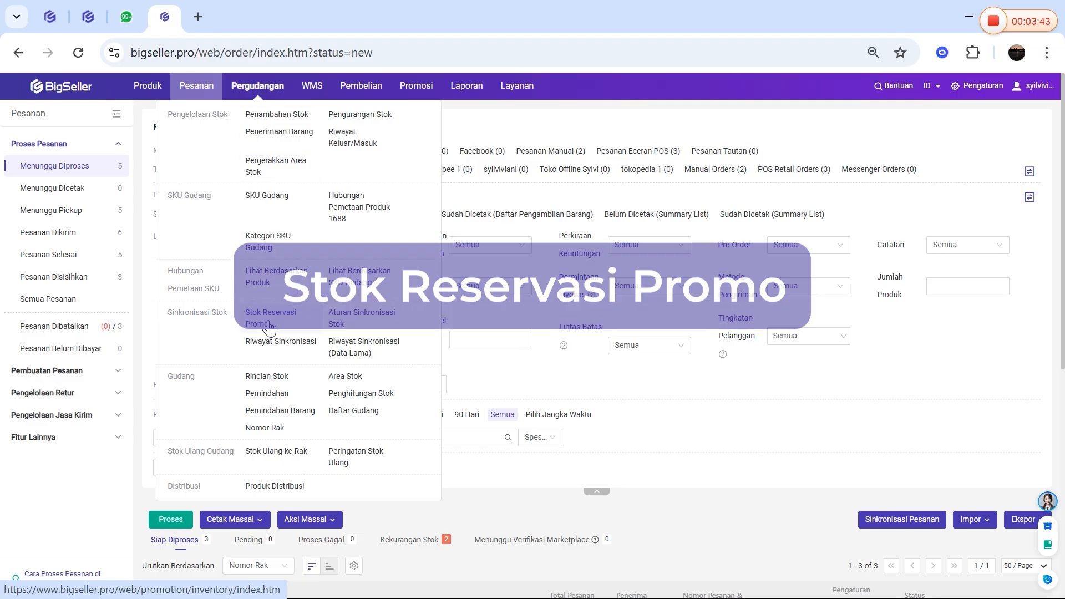
{"action": "left_click", "coordinate": [269, 326]}
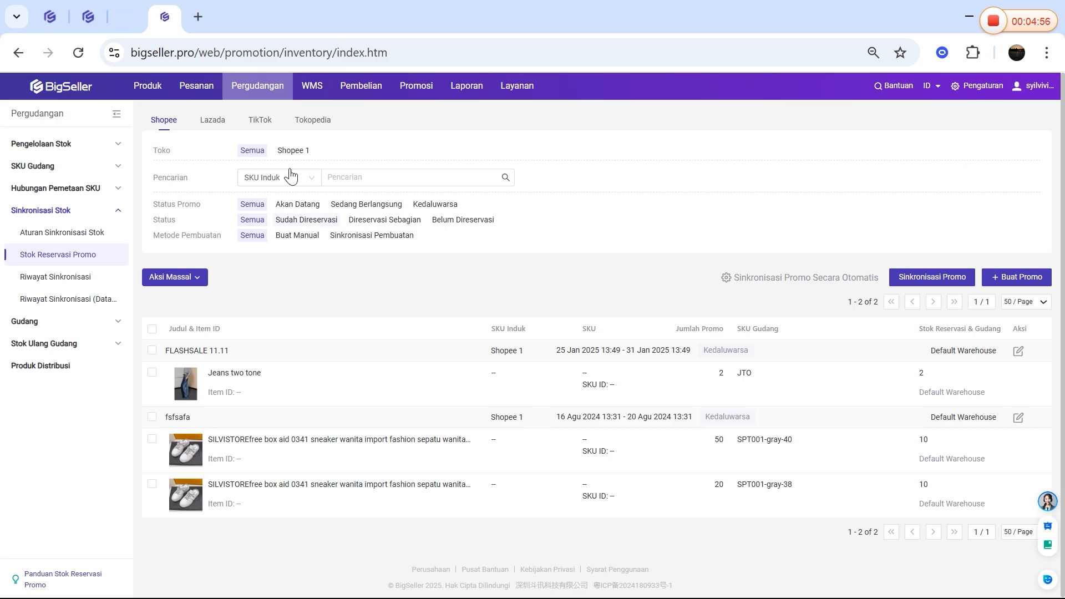
Open the Gudang 1 stock synchronization rule for editing and collapse the contact pop-up over its sold-out settings
{"action": "mouse_move", "coordinate": [252, 88]}
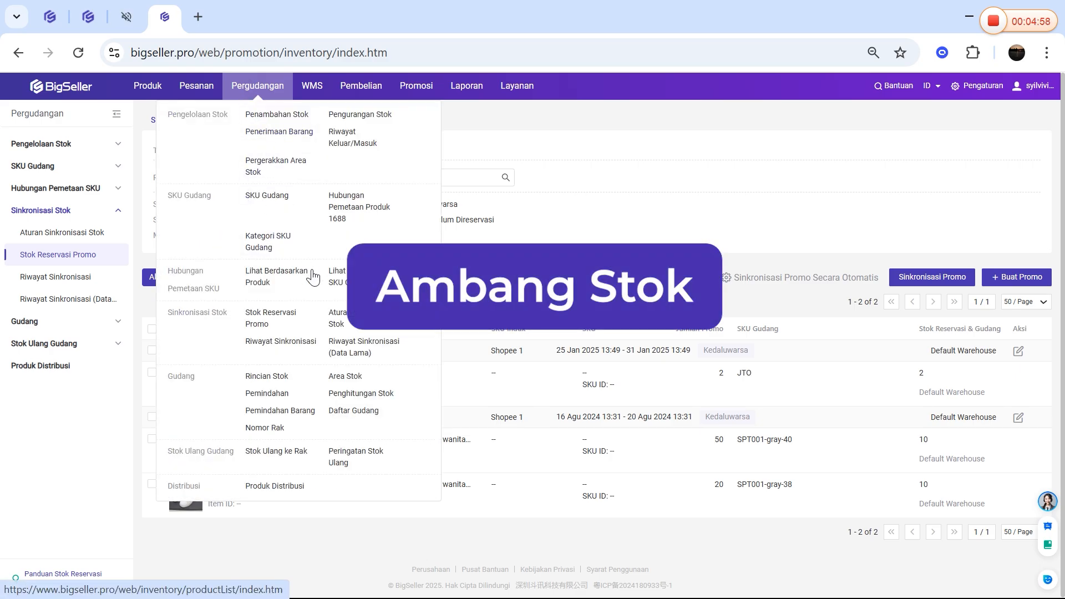
{"action": "left_click", "coordinate": [340, 325]}
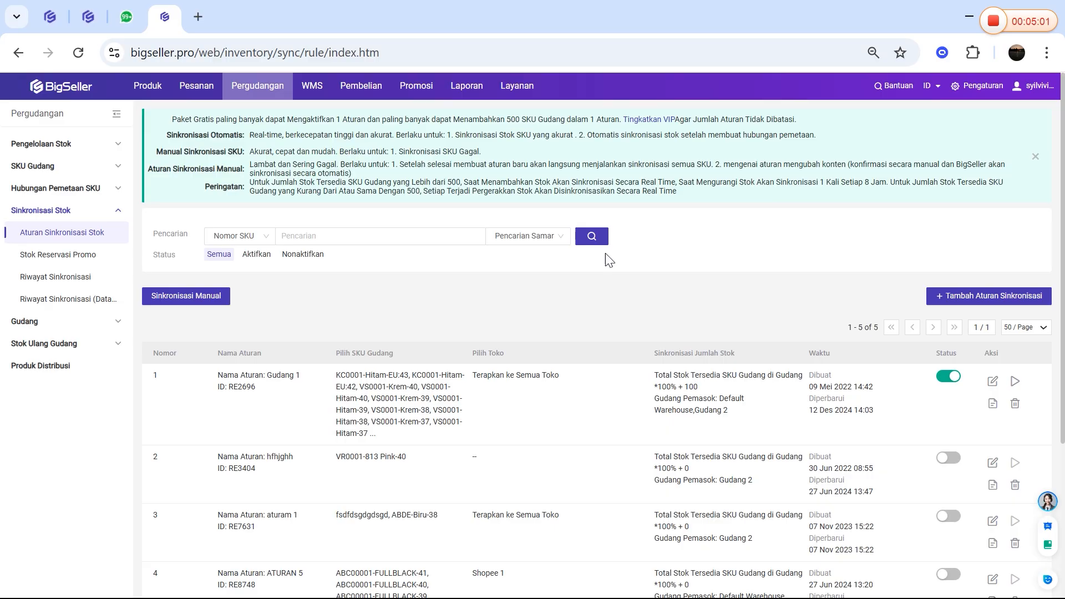
{"action": "left_click", "coordinate": [993, 381]}
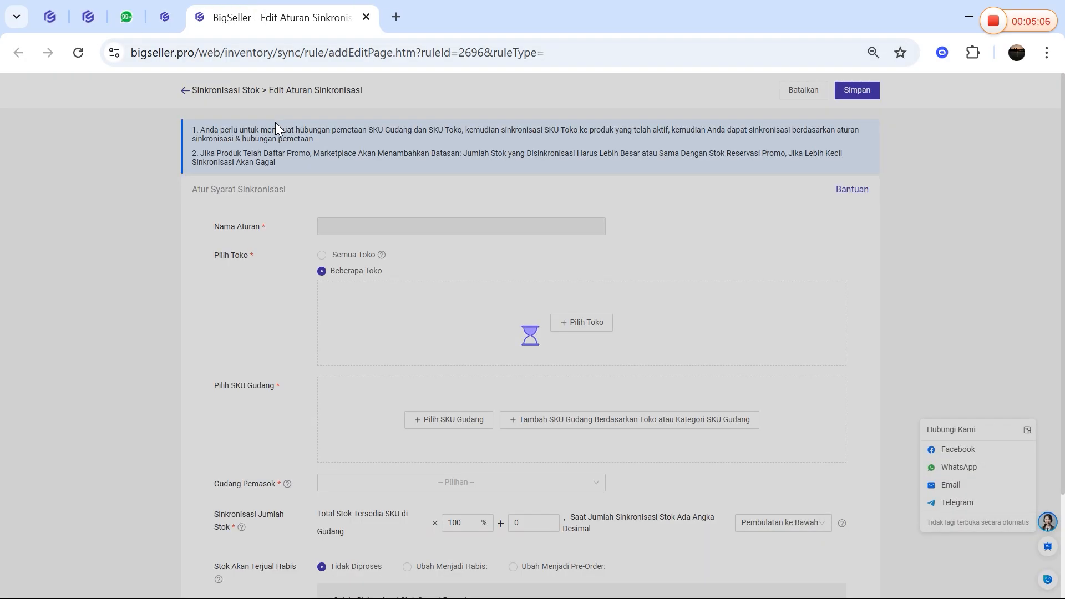
{"action": "scroll", "coordinate": [299, 114], "scroll_direction": "down", "scroll_amount": 3}
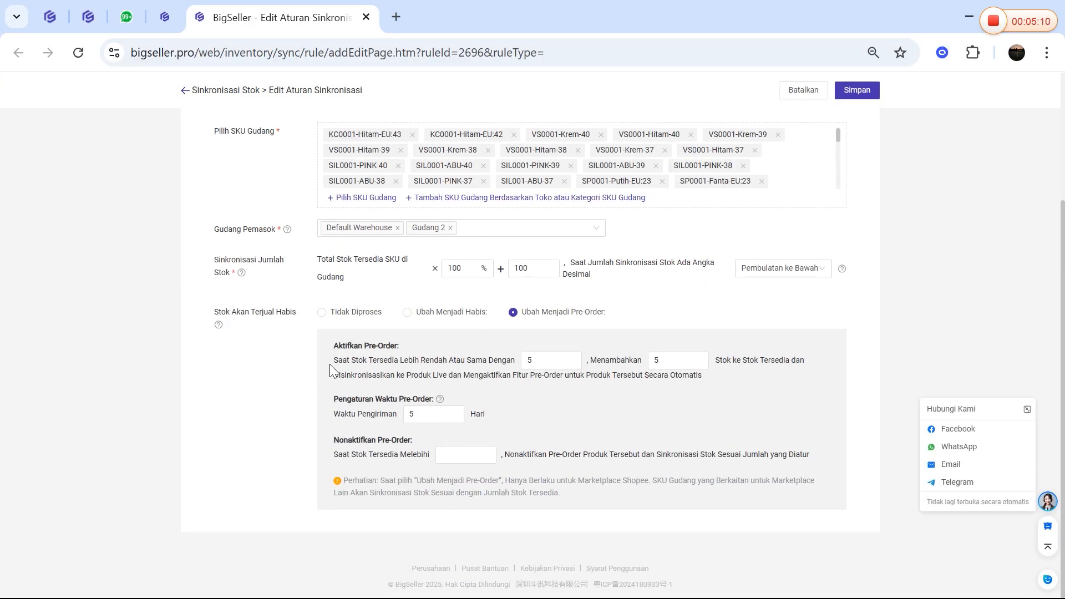
{"action": "left_click", "coordinate": [1027, 409]}
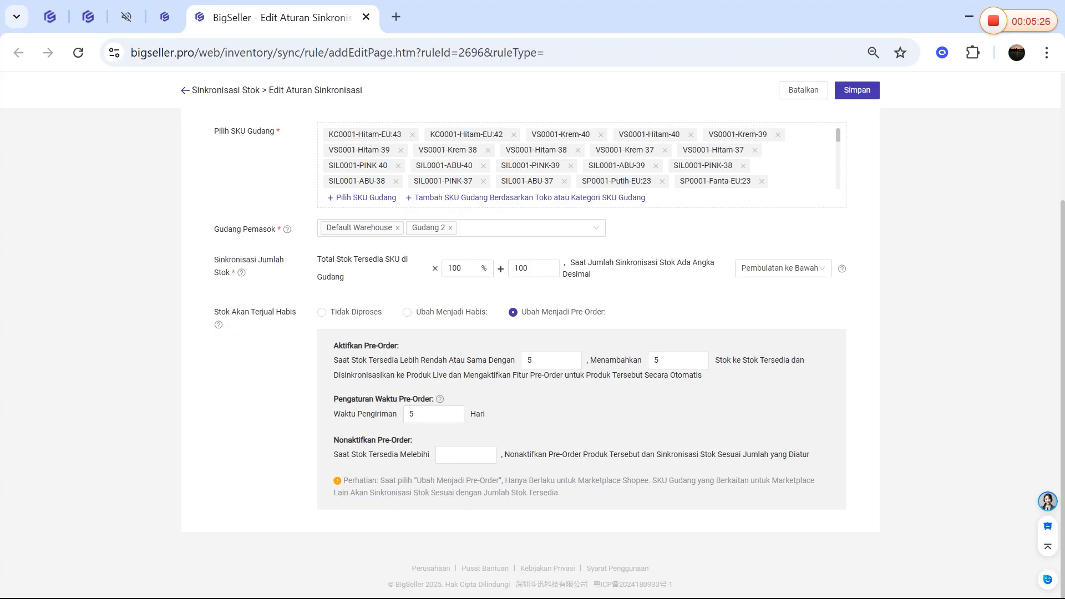
Examine the pre-order activation settings of the rule: the available-stock threshold and the quantity added to stock
{"action": "double_click", "coordinate": [531, 361]}
{"action": "left_click", "coordinate": [224, 386]}
{"action": "double_click", "coordinate": [528, 360]}
{"action": "left_click", "coordinate": [530, 360]}
{"action": "double_click", "coordinate": [530, 360]}
{"action": "left_click", "coordinate": [530, 360]}
{"action": "double_click", "coordinate": [530, 360]}
{"action": "double_click", "coordinate": [530, 360]}
{"action": "left_click", "coordinate": [334, 361]}
{"action": "left_click", "coordinate": [541, 360]}
{"action": "double_click", "coordinate": [530, 361]}
{"action": "left_click", "coordinate": [663, 360]}
{"action": "key", "text": "shift+Tab"}
{"action": "key", "text": "Tab"}
{"action": "left_click", "coordinate": [609, 387]}
Set the rule's sold-out handling to Ubah Menjadi Habis for available stock below 5, with Shopee 1 as the excepted store
{"action": "left_click", "coordinate": [321, 312]}
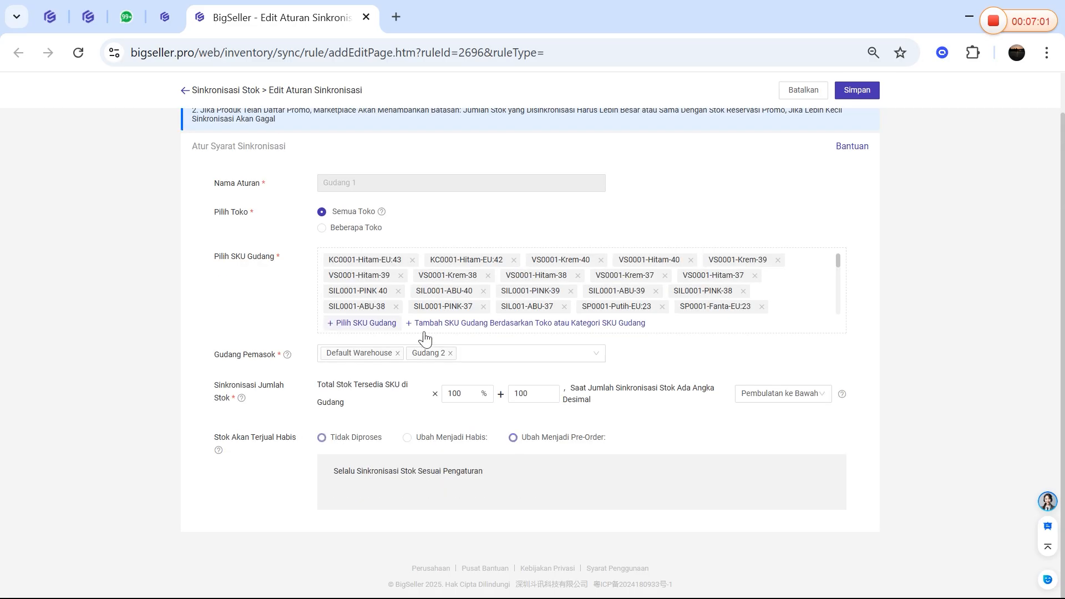
{"action": "left_click", "coordinate": [434, 438]}
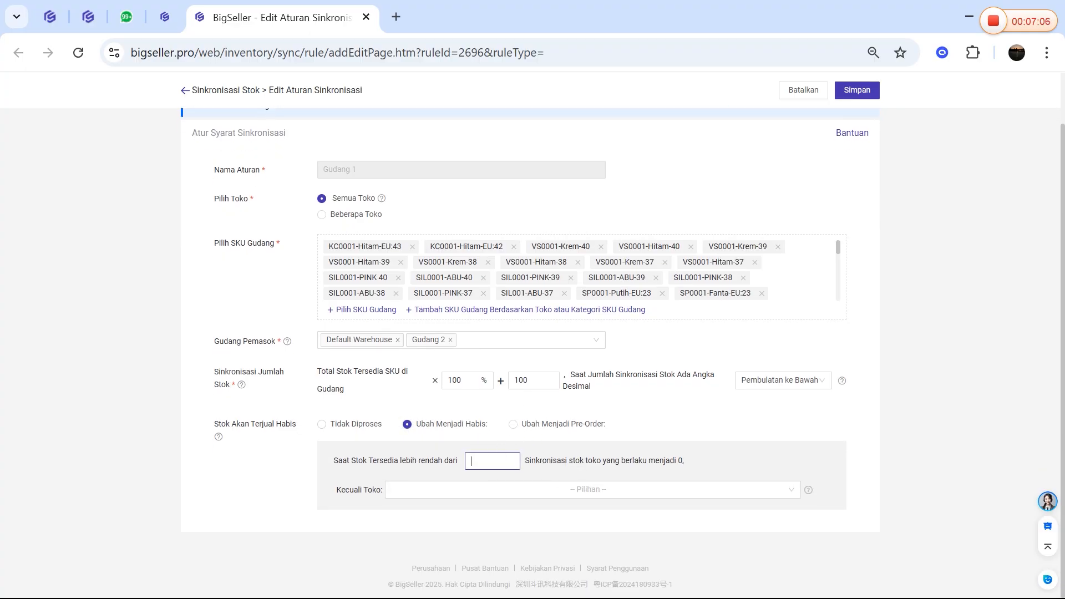
{"action": "left_click", "coordinate": [441, 489]}
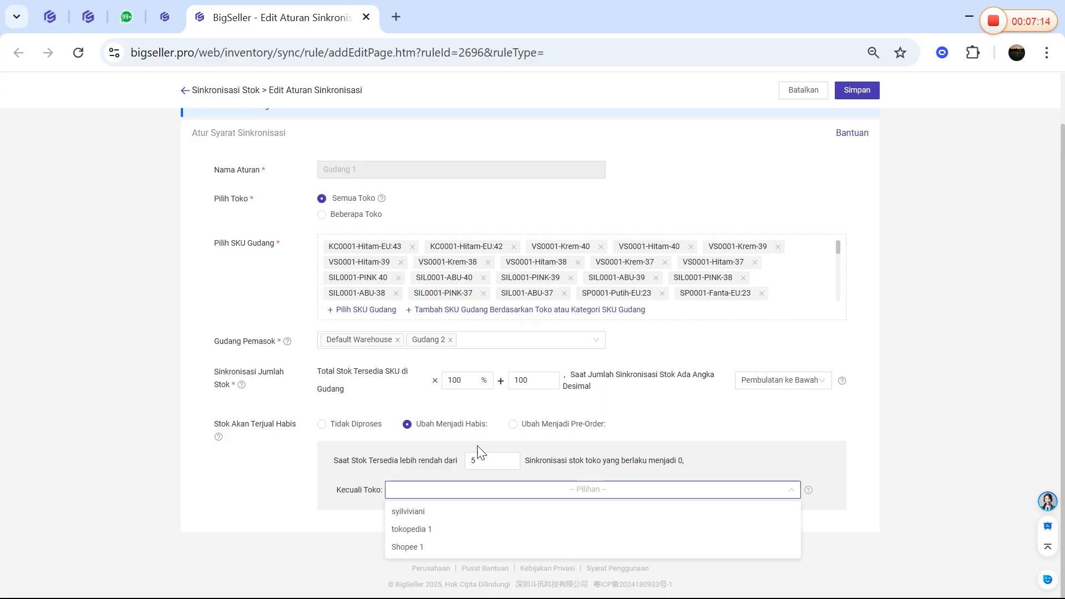
{"action": "left_click", "coordinate": [409, 549]}
{"action": "left_click", "coordinate": [320, 495]}
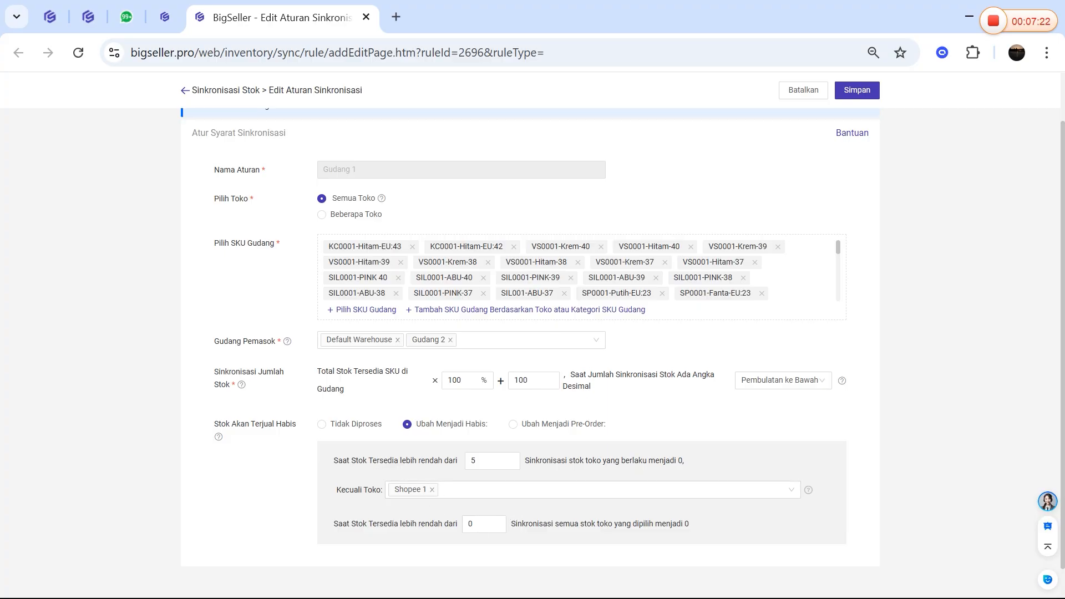
Examine the general sold-out threshold, its condition for synchronizing stock to 0, and the Kecuali Toko exception
{"action": "double_click", "coordinate": [473, 460]}
{"action": "left_click", "coordinate": [476, 461]}
{"action": "left_click", "coordinate": [476, 461]}
{"action": "left_click_drag", "start_coordinate": [524, 462], "coordinate": [688, 461]}
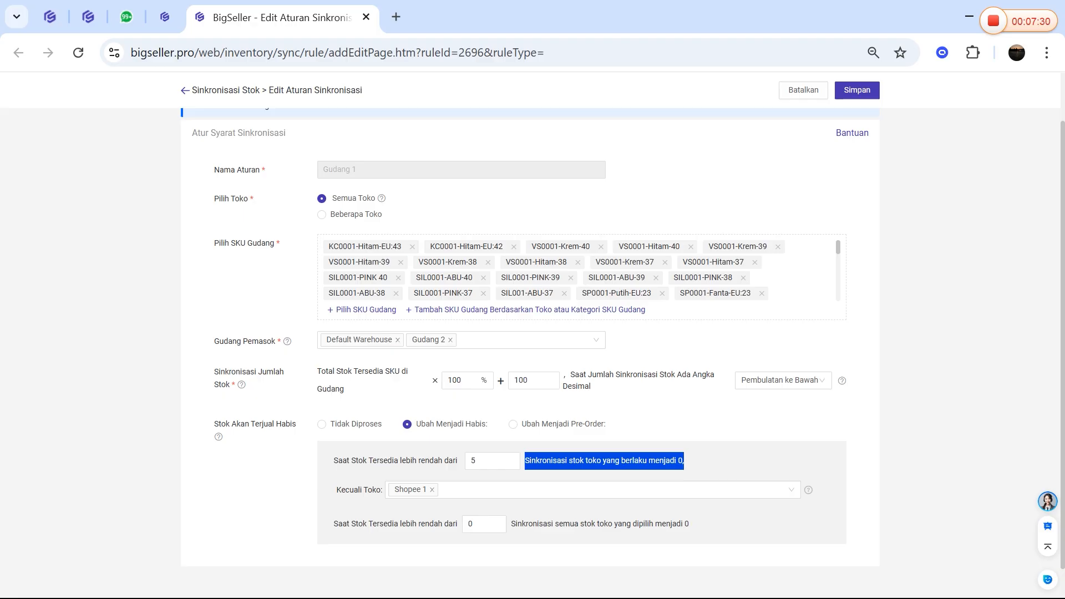
{"action": "left_click", "coordinate": [687, 461]}
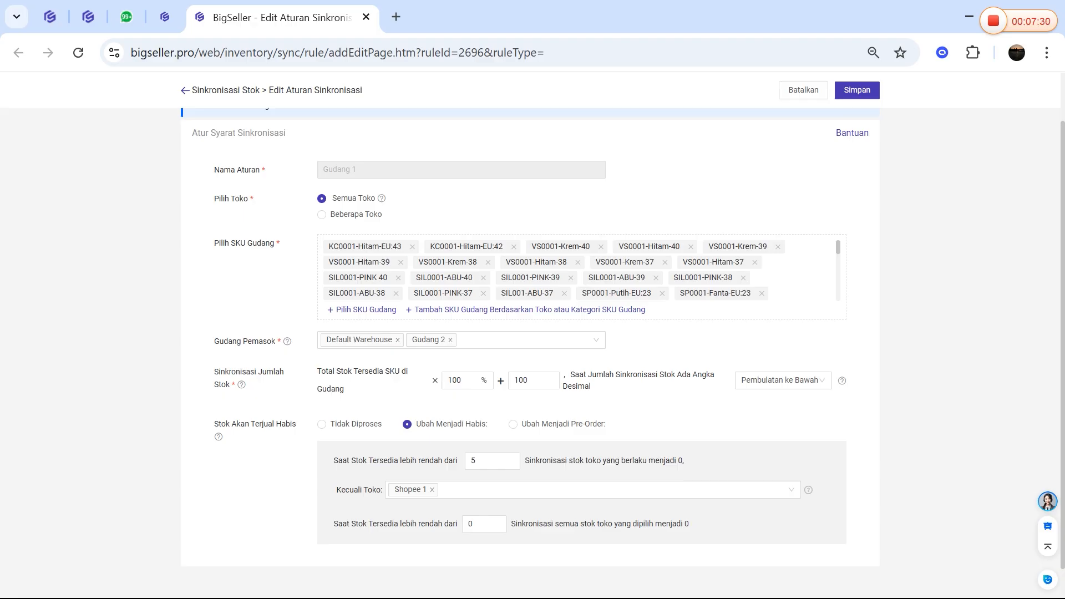
{"action": "left_click", "coordinate": [687, 461]}
{"action": "double_click", "coordinate": [473, 461]}
{"action": "left_click_drag", "start_coordinate": [449, 462], "coordinate": [445, 465]}
{"action": "left_click_drag", "start_coordinate": [336, 490], "coordinate": [395, 488]}
{"action": "left_click_drag", "start_coordinate": [689, 462], "coordinate": [678, 462]}
{"action": "left_click_drag", "start_coordinate": [486, 461], "coordinate": [463, 470]}
{"action": "left_click", "coordinate": [318, 488]}
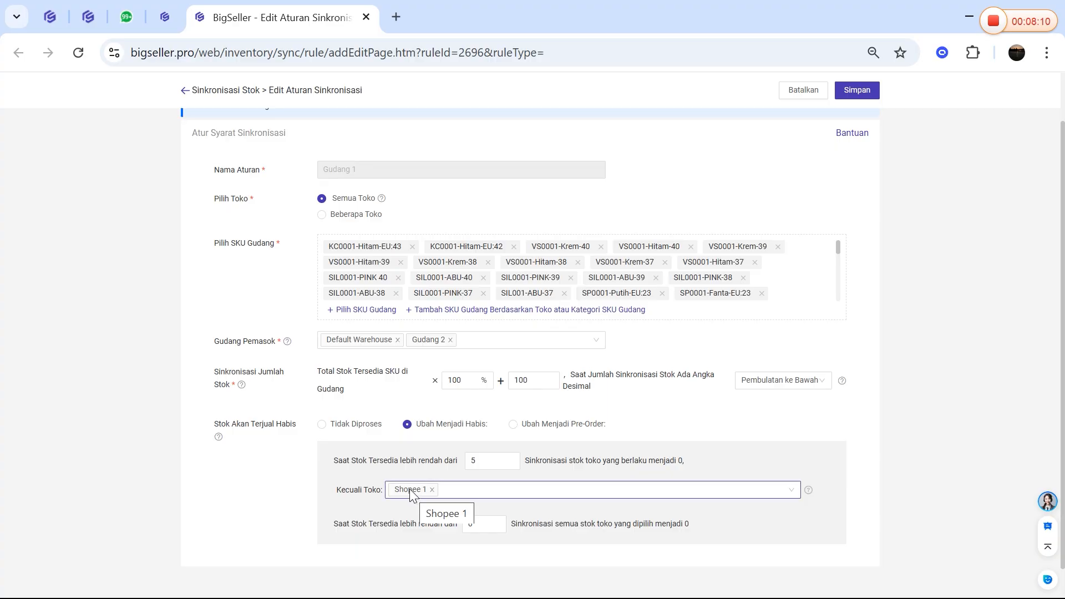
Compare the general sold-out threshold with the separate threshold for the excepted store
{"action": "left_click_drag", "start_coordinate": [484, 461], "coordinate": [415, 471]}
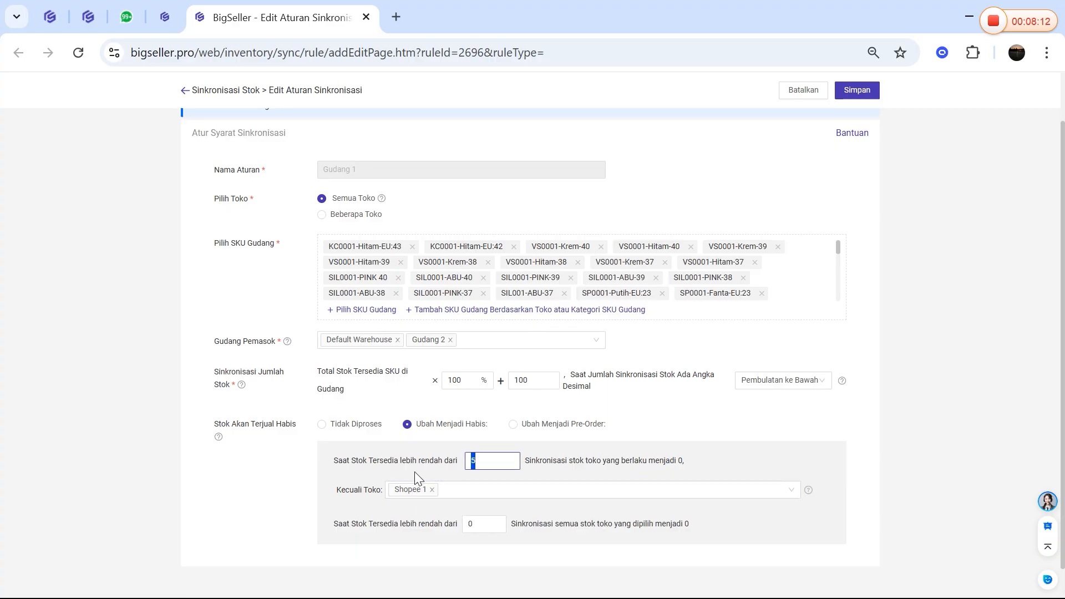
{"action": "left_click", "coordinate": [365, 496]}
{"action": "left_click", "coordinate": [483, 524]}
{"action": "left_click_drag", "start_coordinate": [331, 525], "coordinate": [377, 528]}
{"action": "left_click", "coordinate": [380, 542]}
{"action": "left_click", "coordinate": [488, 461]}
{"action": "left_click", "coordinate": [476, 523]}
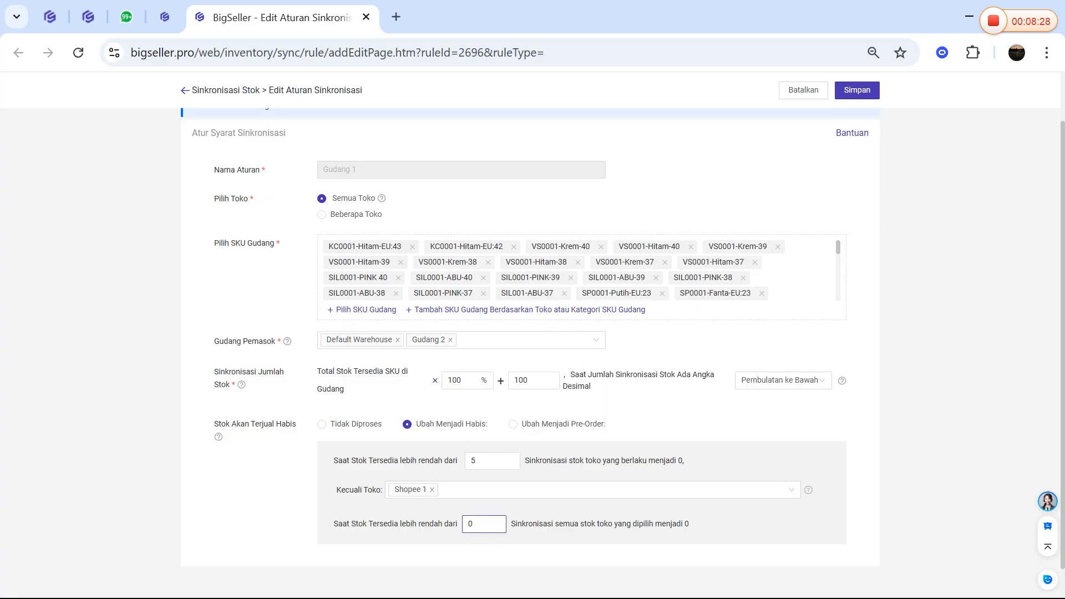
Set the general sold-out threshold to 15 and the excepted store's threshold to 5
{"action": "double_click", "coordinate": [473, 460]}
{"action": "type", "text": "15"}
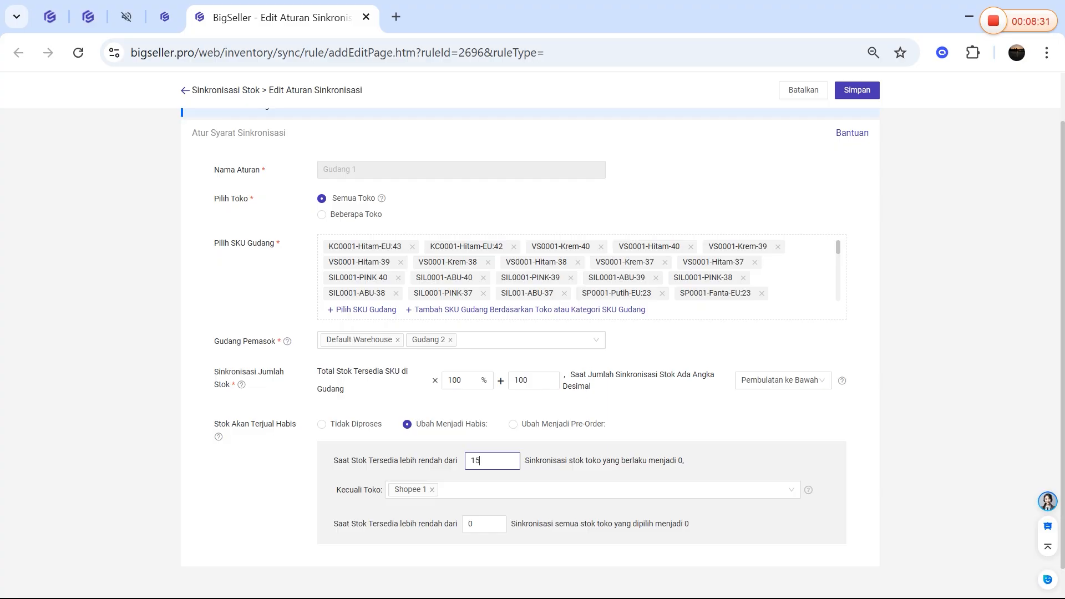
{"action": "left_click", "coordinate": [314, 457]}
{"action": "double_click", "coordinate": [470, 524]}
{"action": "type", "text": "5"}
Review how both sold-out thresholds and the Kecuali Toko exception determine which stores' stock is synchronized to 0
{"action": "left_click_drag", "start_coordinate": [333, 524], "coordinate": [732, 523]}
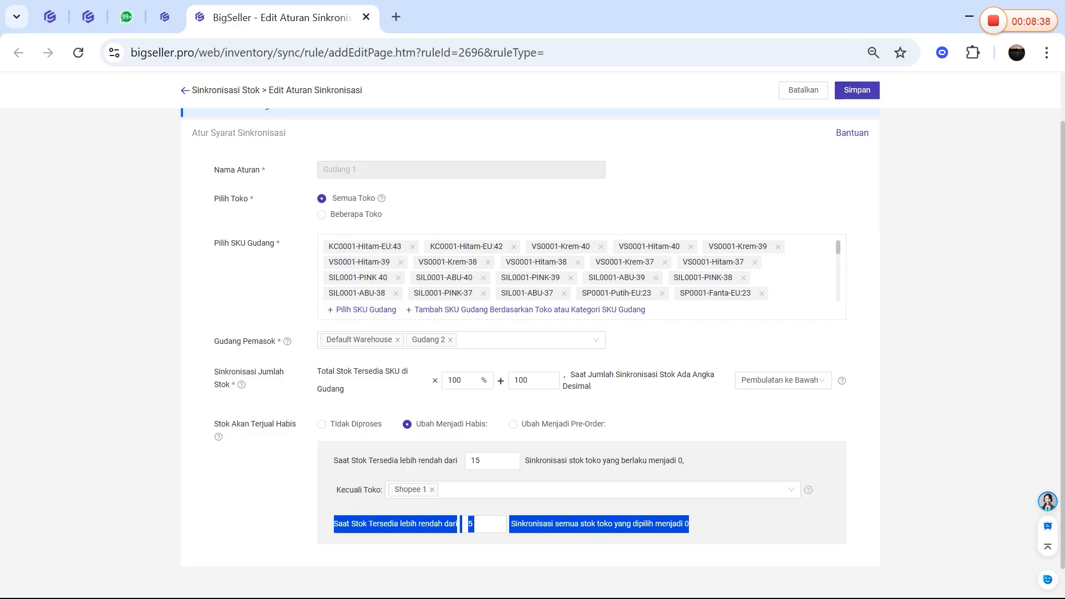
{"action": "left_click_drag", "start_coordinate": [333, 488], "coordinate": [397, 493]}
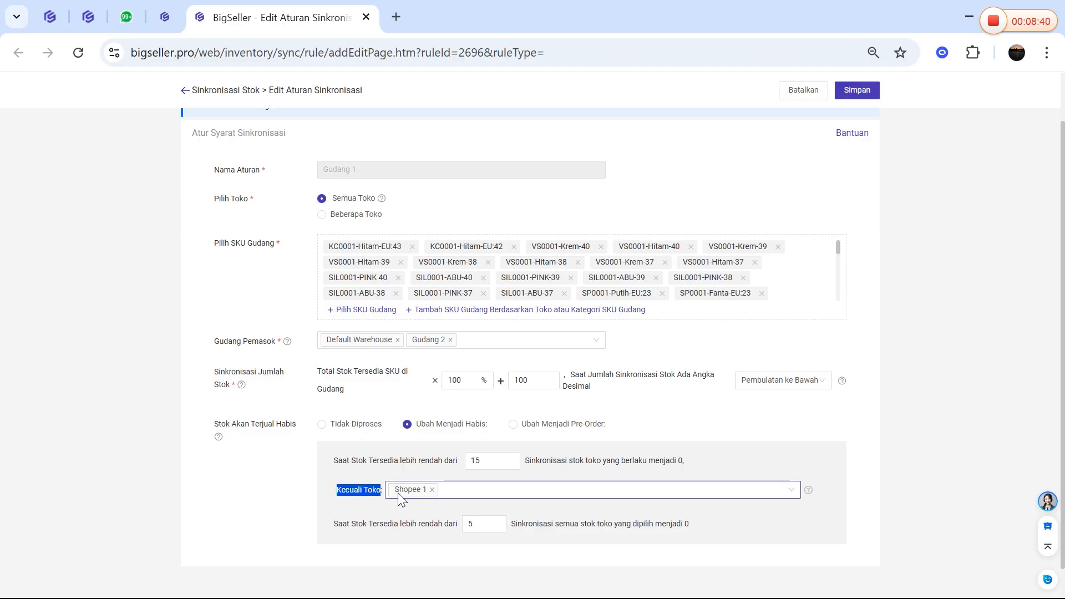
{"action": "left_click_drag", "start_coordinate": [333, 461], "coordinate": [460, 462]}
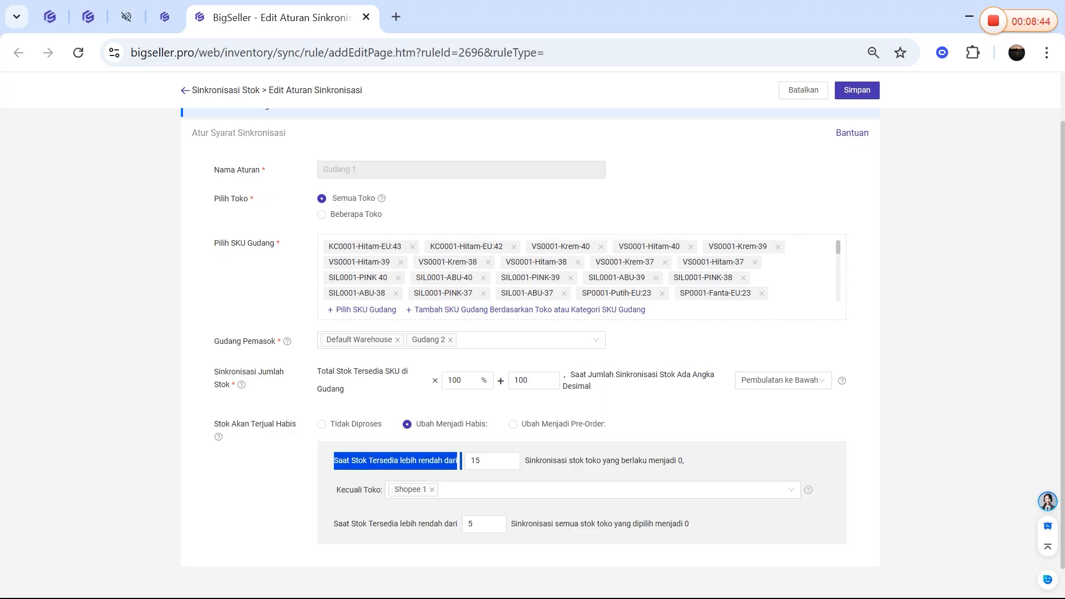
{"action": "left_click", "coordinate": [461, 461]}
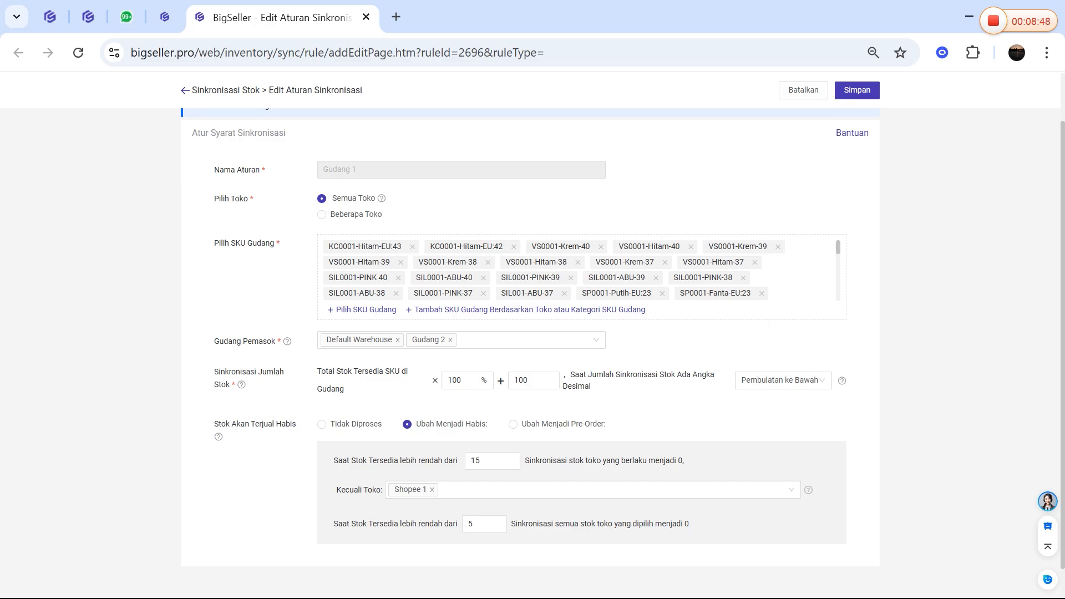
{"action": "left_click_drag", "start_coordinate": [321, 493], "coordinate": [407, 491]}
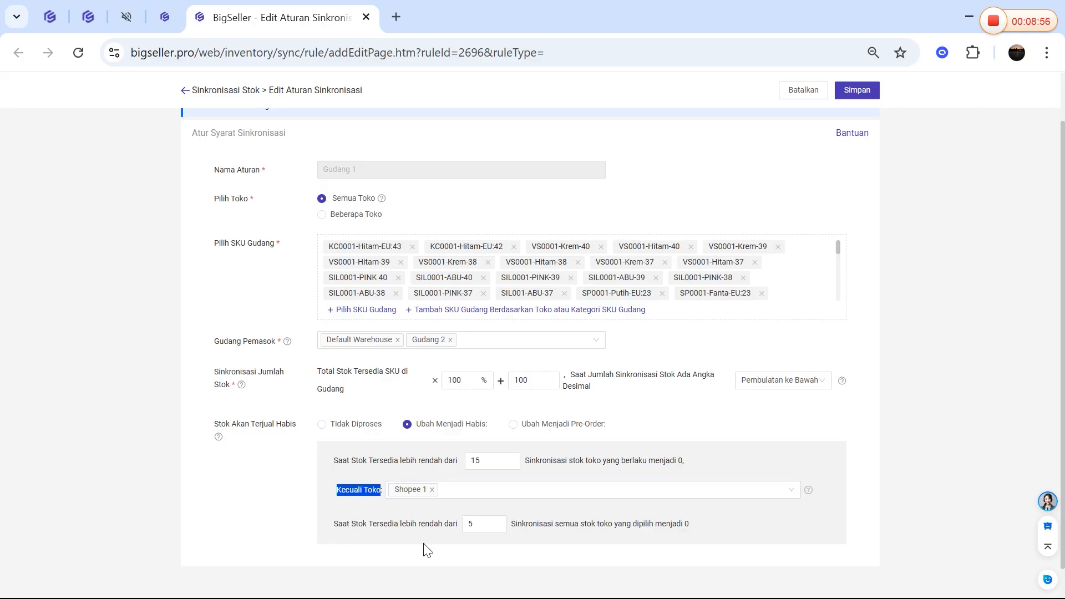
{"action": "double_click", "coordinate": [474, 524]}
{"action": "left_click_drag", "start_coordinate": [689, 524], "coordinate": [618, 523]}
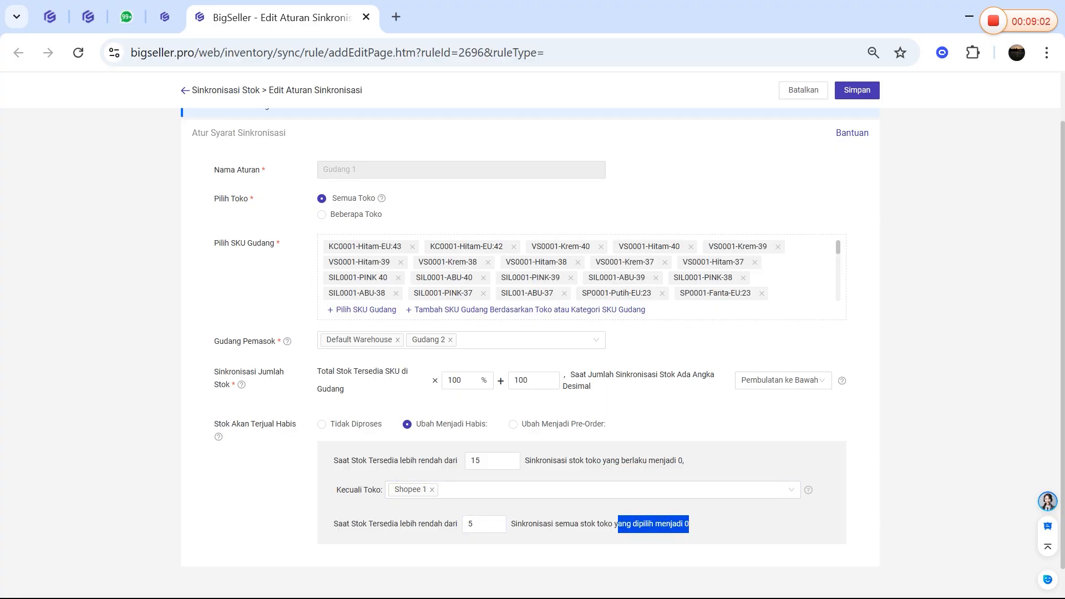
Recheck the wording of the general sold-out condition, the excepted-store condition and the Kecuali Toko exception between them
{"action": "left_click", "coordinate": [600, 524]}
{"action": "left_click_drag", "start_coordinate": [702, 525], "coordinate": [614, 524]}
{"action": "left_click", "coordinate": [588, 559]}
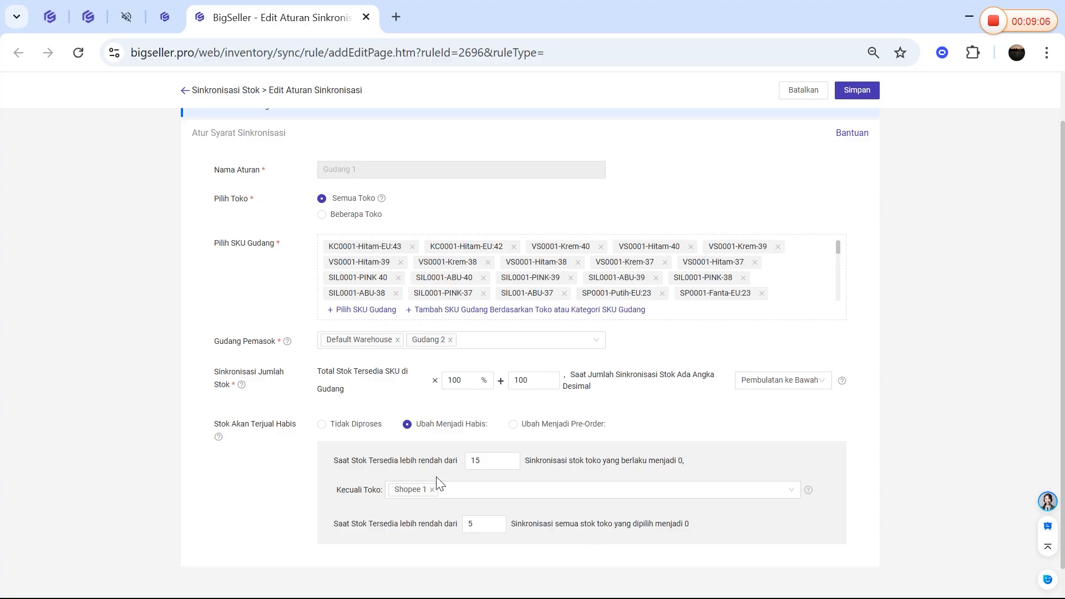
{"action": "triple_click", "coordinate": [317, 466]}
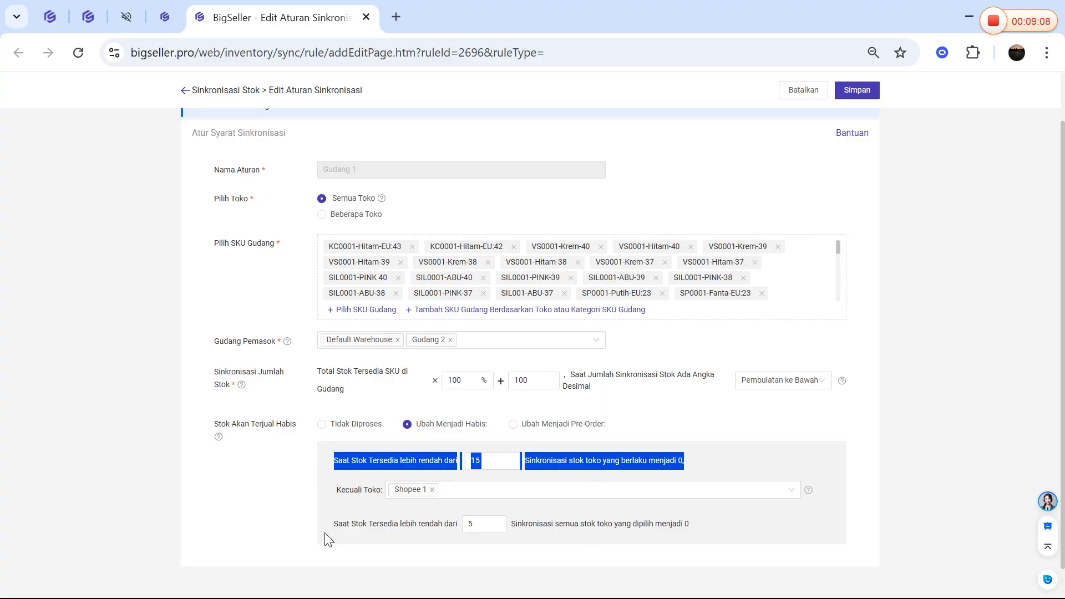
{"action": "left_click_drag", "start_coordinate": [326, 540], "coordinate": [729, 542]}
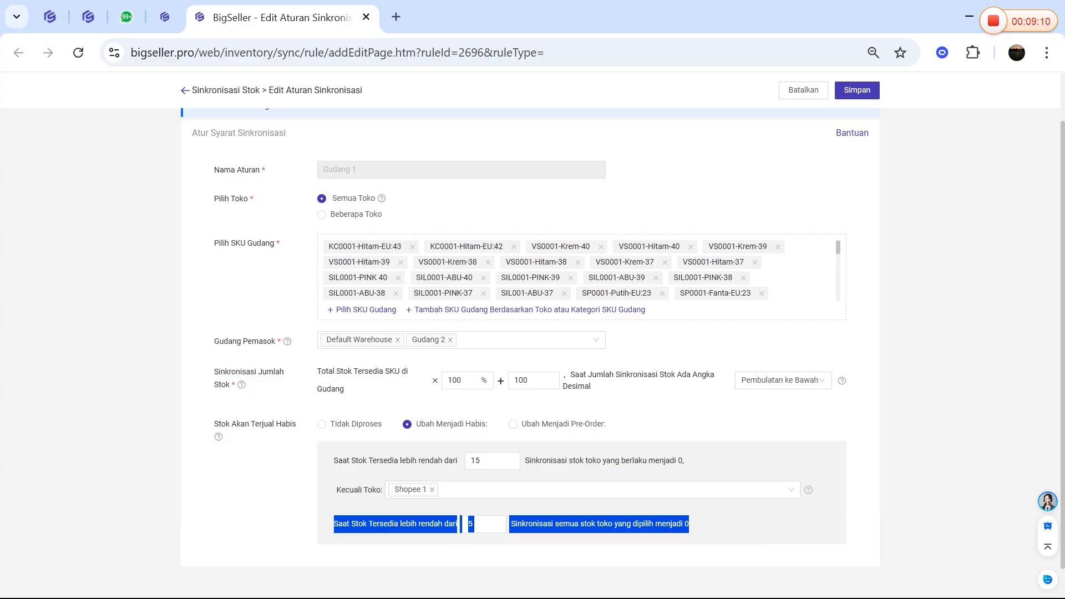
{"action": "left_click_drag", "start_coordinate": [341, 490], "coordinate": [828, 496]}
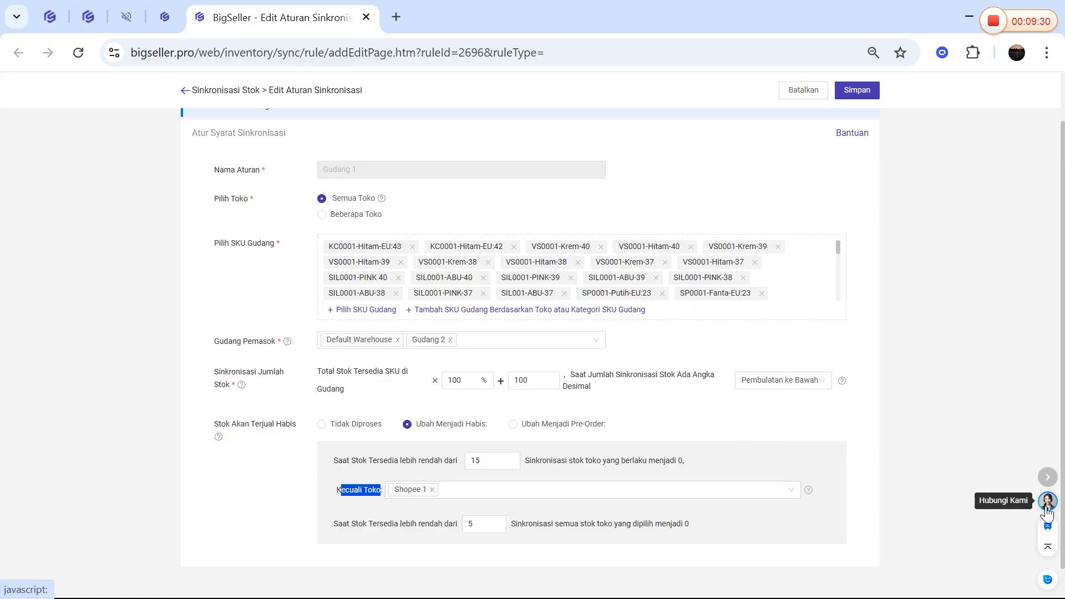
Look up the customer support contact channels offered under Hubungi Kami
{"action": "left_click", "coordinate": [1048, 504]}
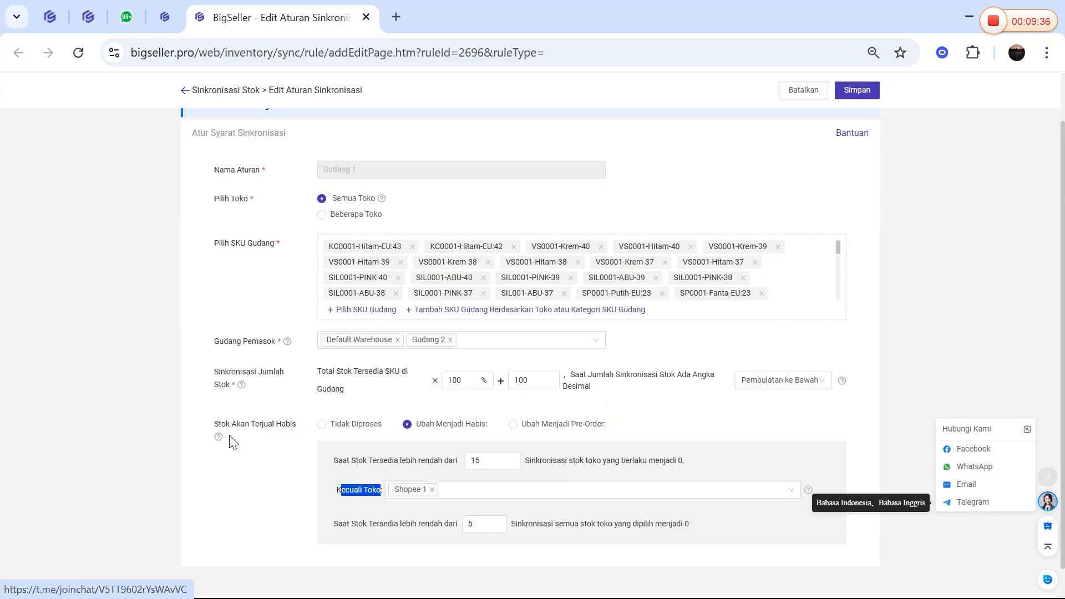
{"action": "left_click", "coordinate": [319, 459]}
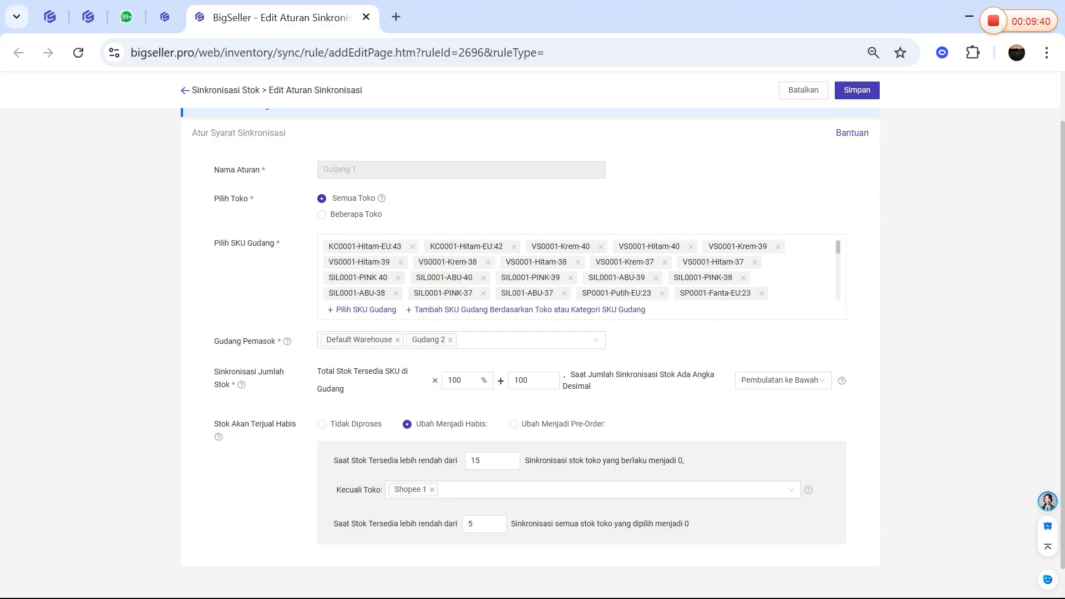
Save the edited Gudang 1 synchronization rule and confirm saving with immediate synchronization
{"action": "left_click", "coordinate": [855, 91]}
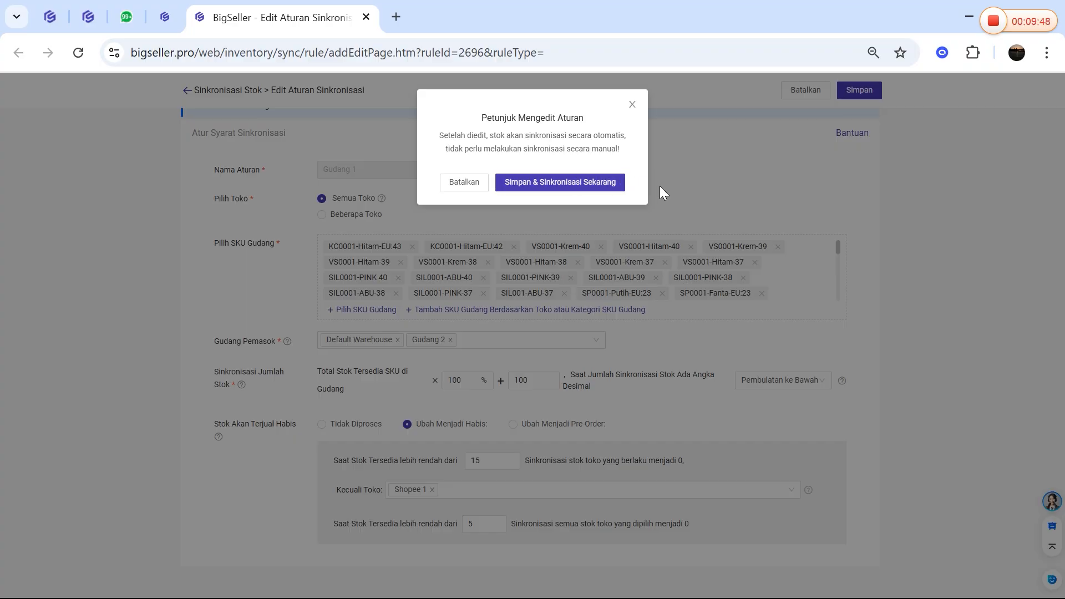
{"action": "left_click", "coordinate": [559, 187]}
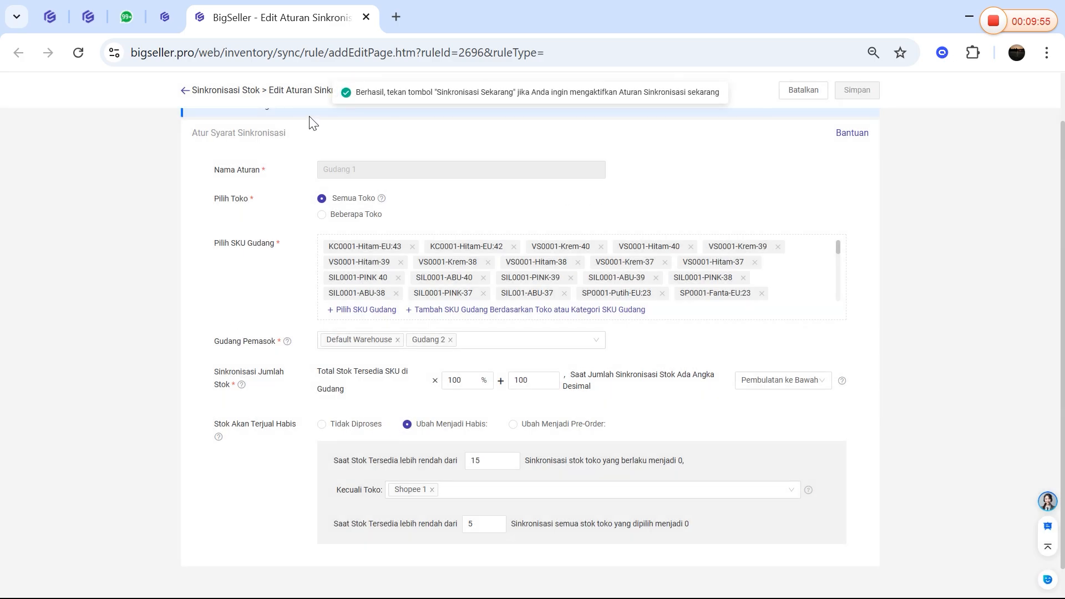